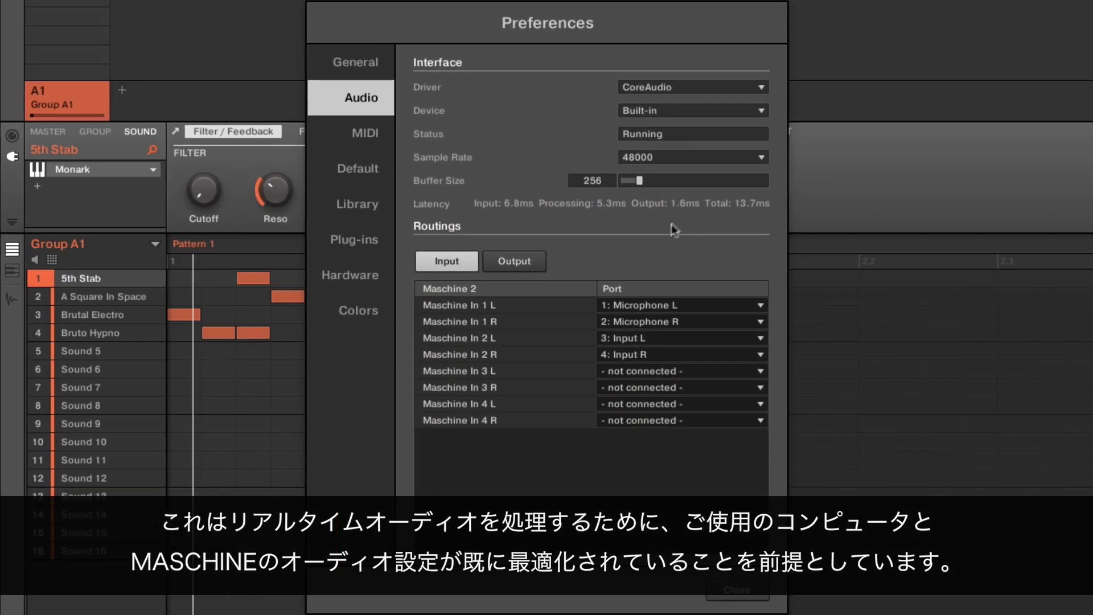
In Audio preferences (CoreAudio, 48000 Hz), expand the Sample Rate dropdown to see available rates
{"action": "left_click", "coordinate": [756, 156]}
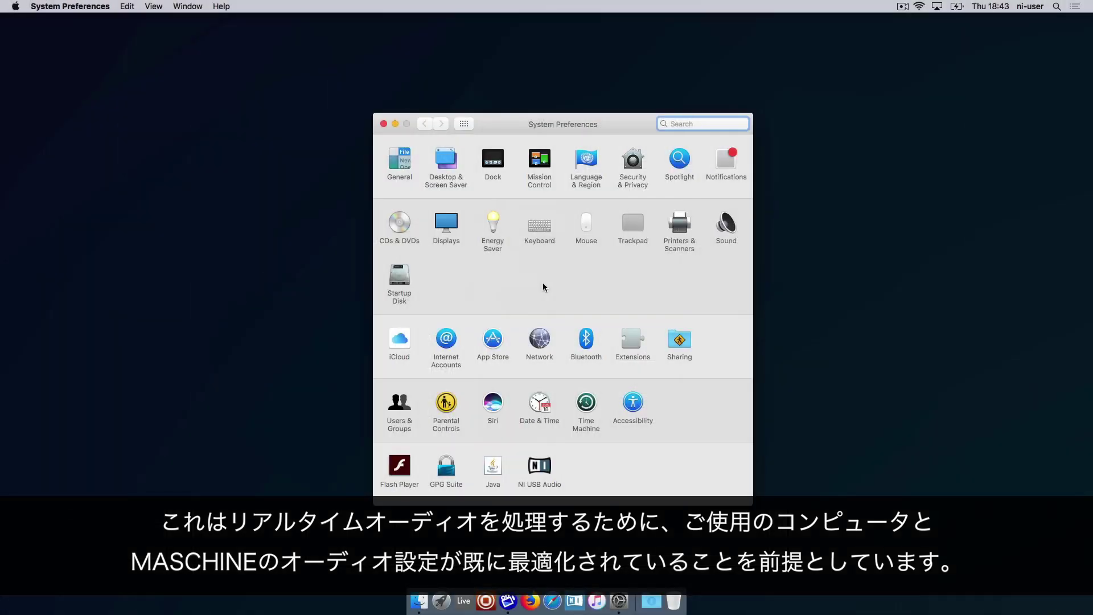
Uncheck Automatic graphics switching in Energy Saver and open the computer tuning tips article
{"action": "left_click", "coordinate": [492, 228]}
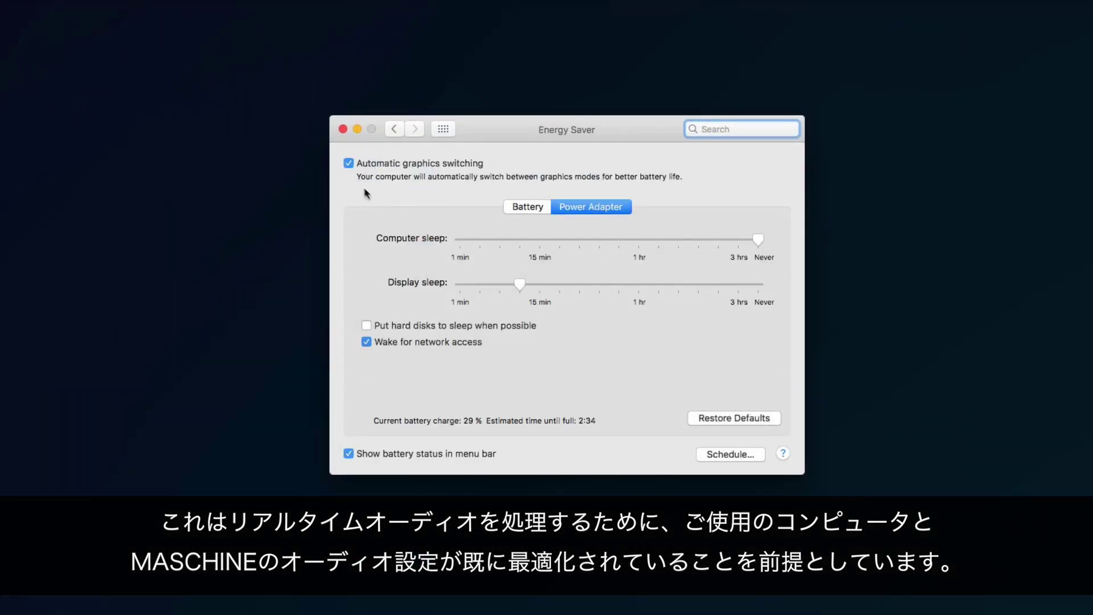
{"action": "left_click", "coordinate": [349, 163]}
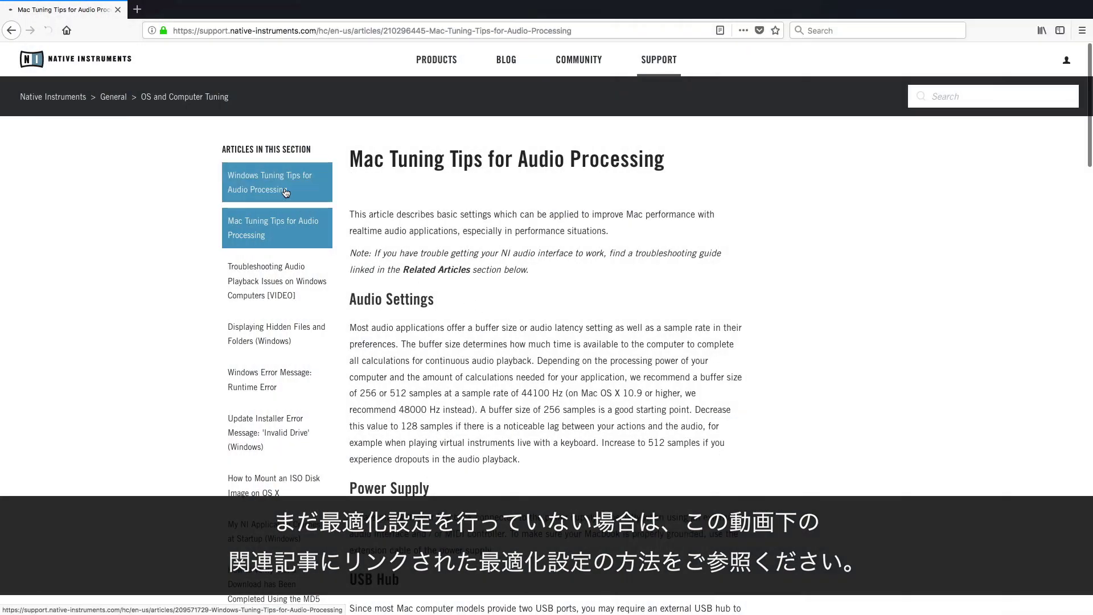
{"action": "left_click", "coordinate": [286, 192]}
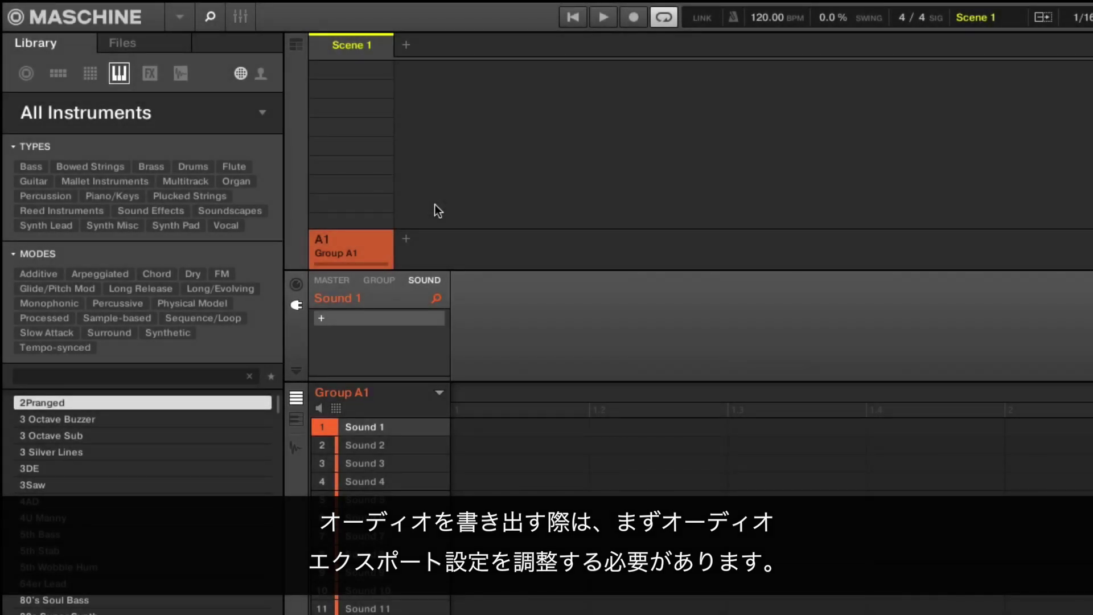
Enable Loop Optimize in the Export Audio settings (WAV, 44100 Hz, 16 Bit) and close them
{"action": "left_click", "coordinate": [175, 18]}
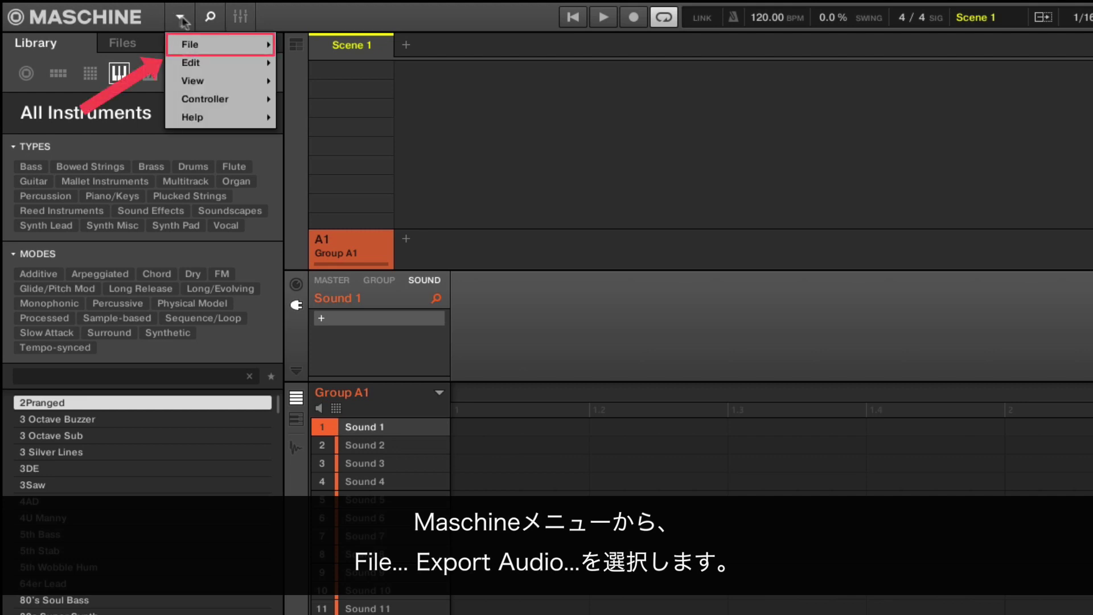
{"action": "mouse_move", "coordinate": [232, 43]}
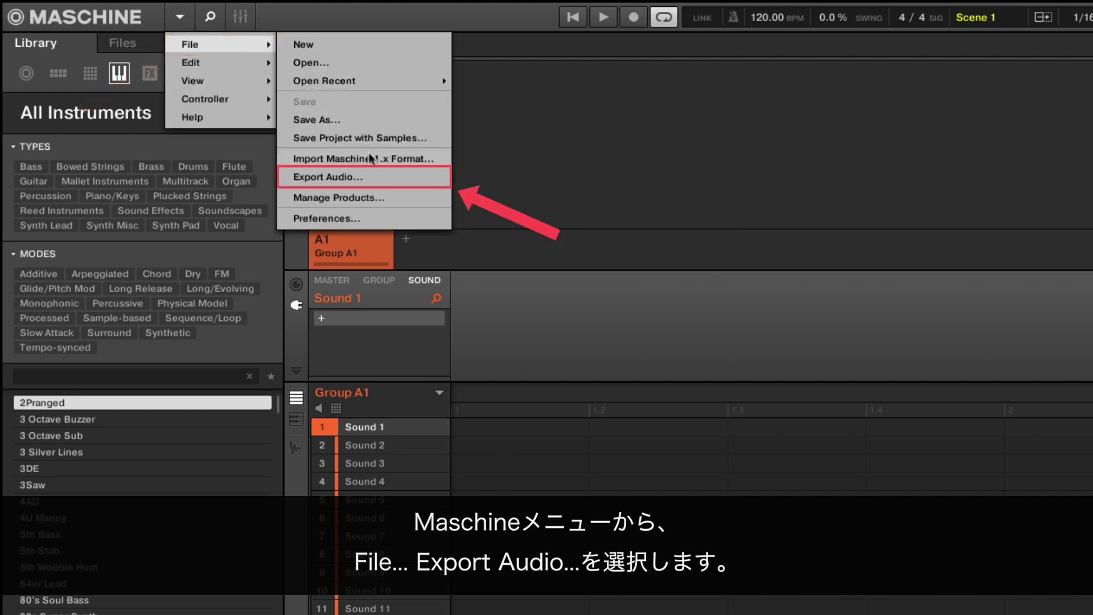
{"action": "left_click", "coordinate": [377, 177]}
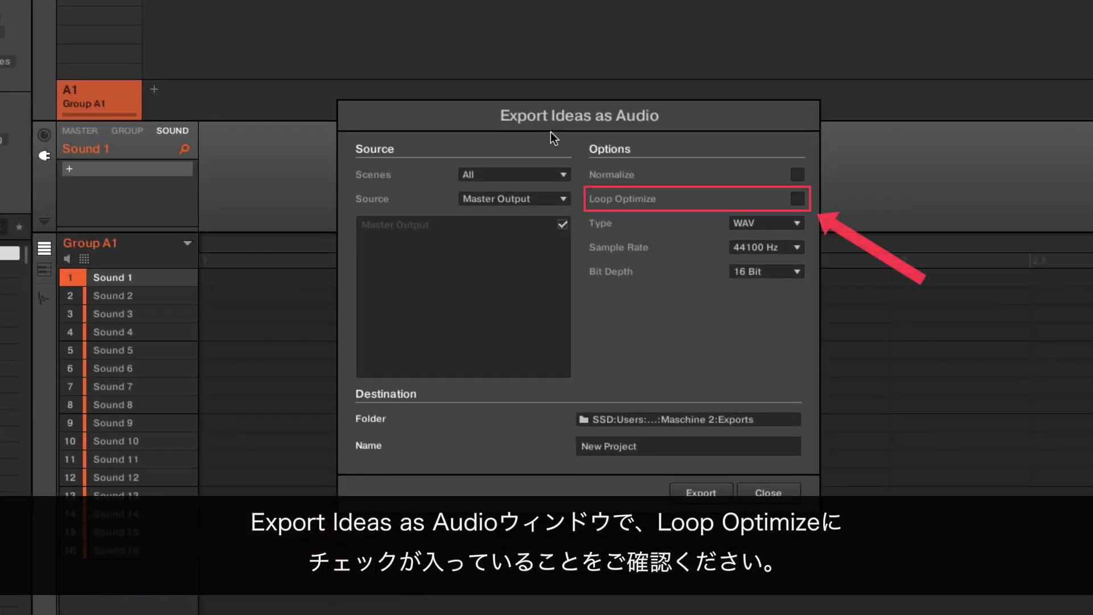
{"action": "left_click", "coordinate": [797, 200]}
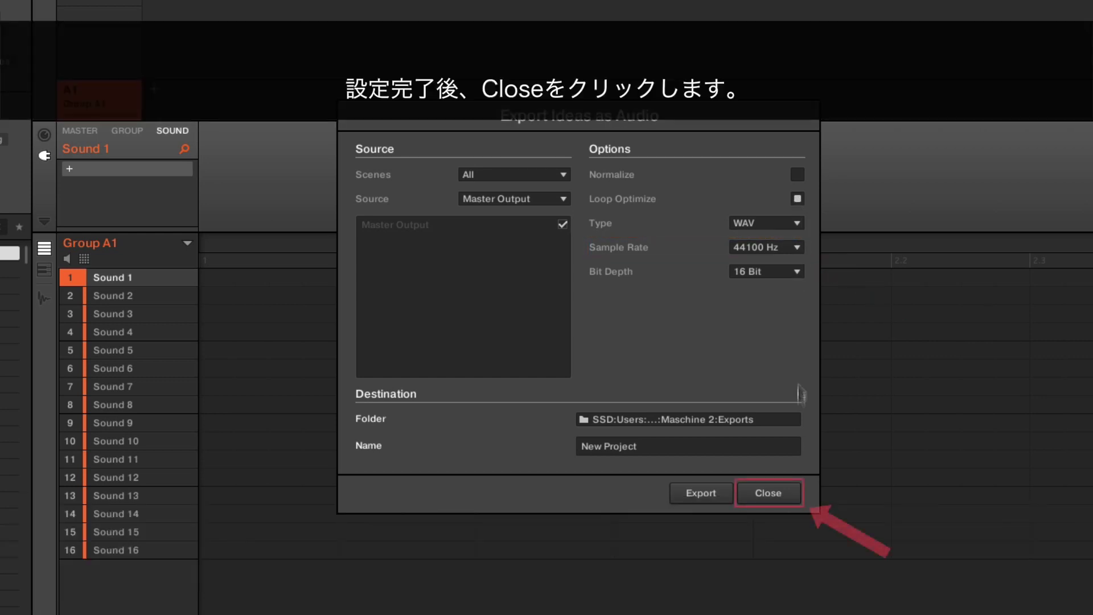
{"action": "left_click", "coordinate": [792, 496]}
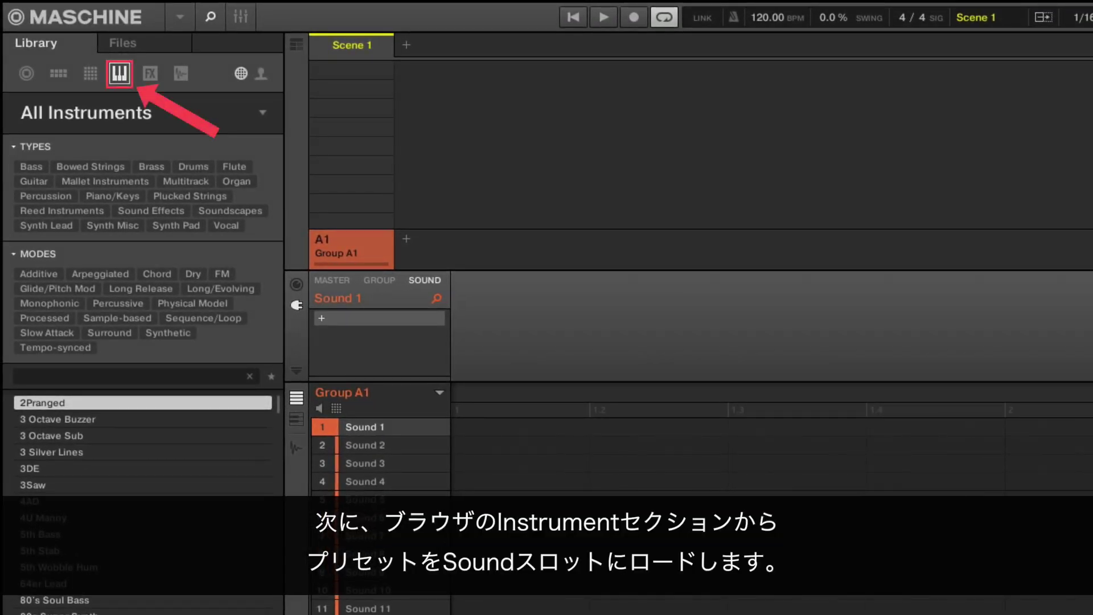
Load the Monark preset Acid Burn into Sound 1 from the Instruments library
{"action": "left_click", "coordinate": [128, 113]}
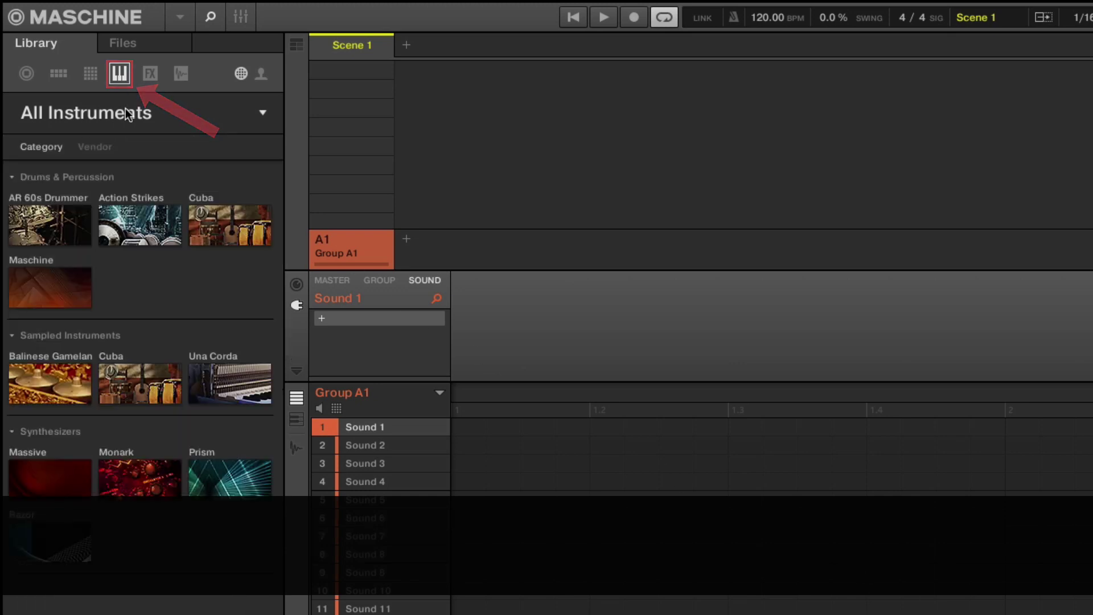
{"action": "left_click", "coordinate": [145, 477]}
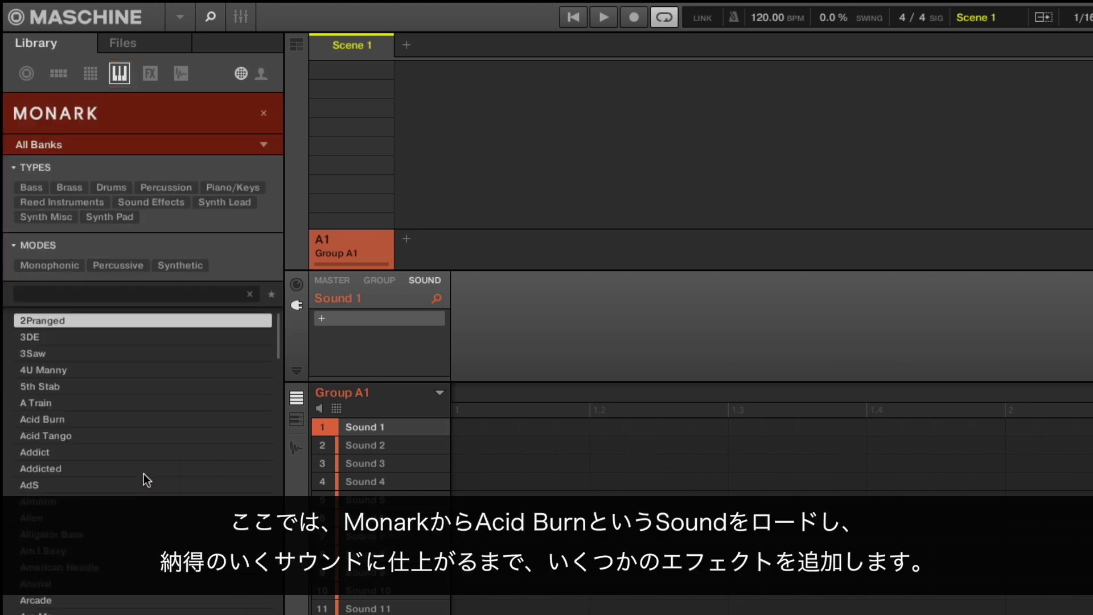
{"action": "left_click", "coordinate": [54, 421]}
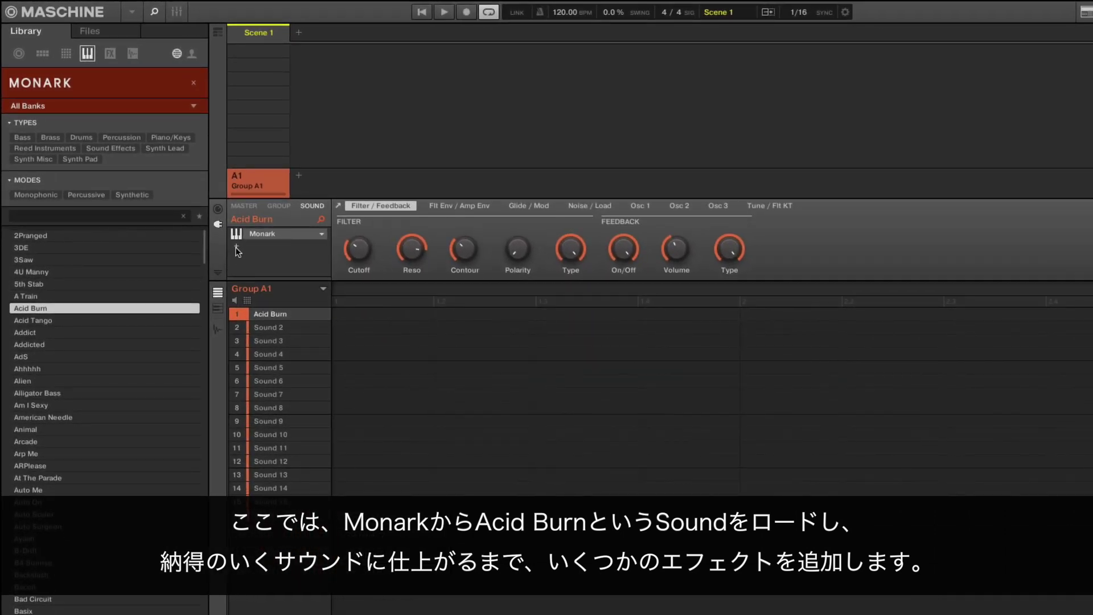
Insert Grain Delay, Reverb with a lowered Mix, and Filter effects after Monark
{"action": "left_click", "coordinate": [236, 248]}
{"action": "mouse_move", "coordinate": [276, 271]}
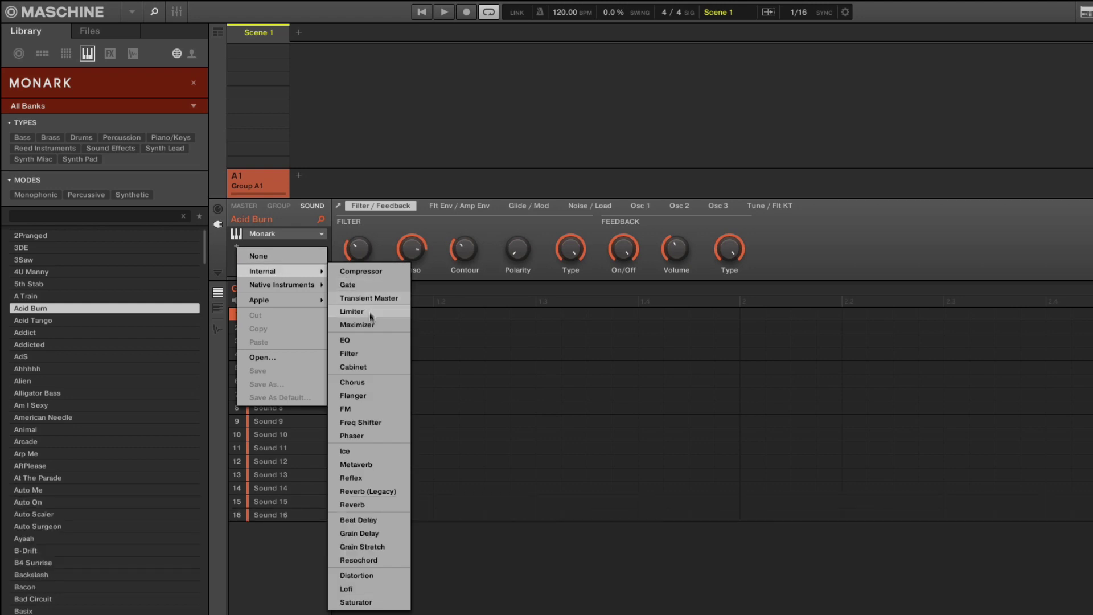
{"action": "left_click", "coordinate": [365, 532]}
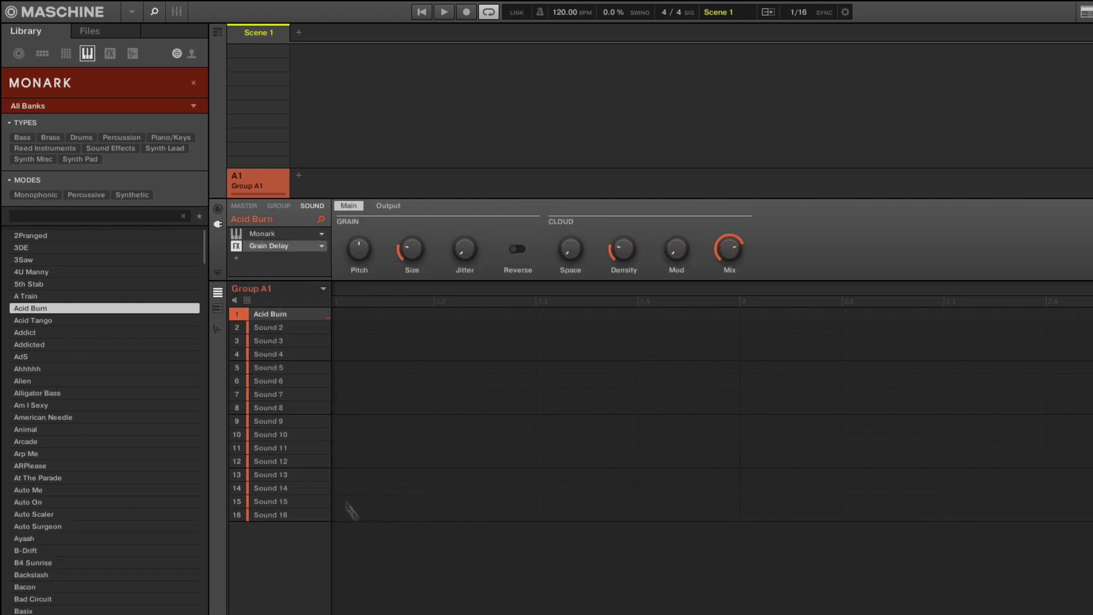
{"action": "left_click", "coordinate": [236, 258]}
{"action": "mouse_move", "coordinate": [276, 283]}
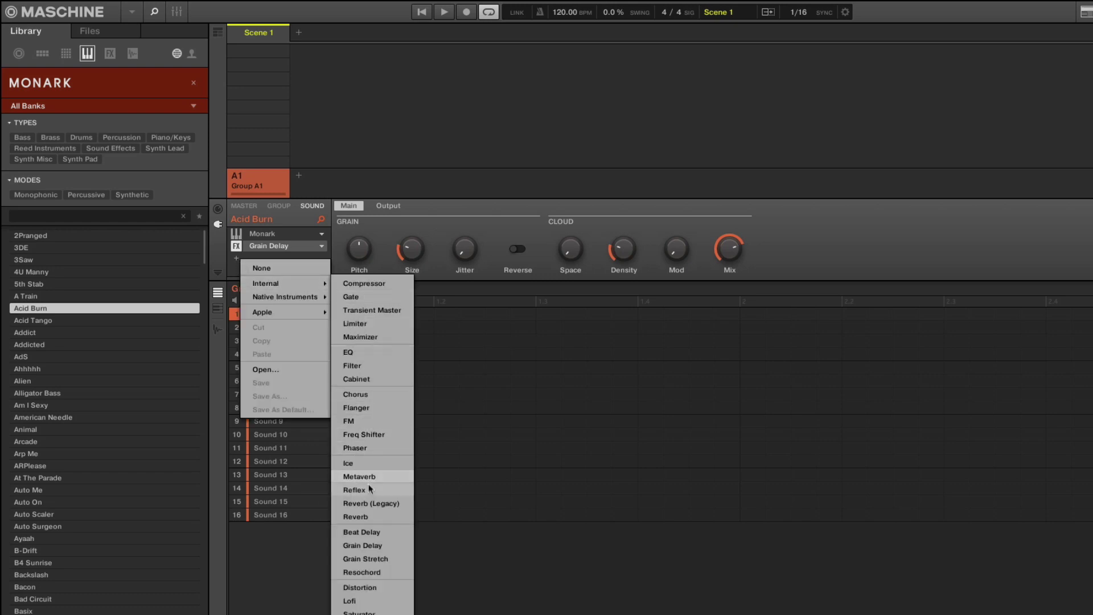
{"action": "left_click", "coordinate": [371, 517]}
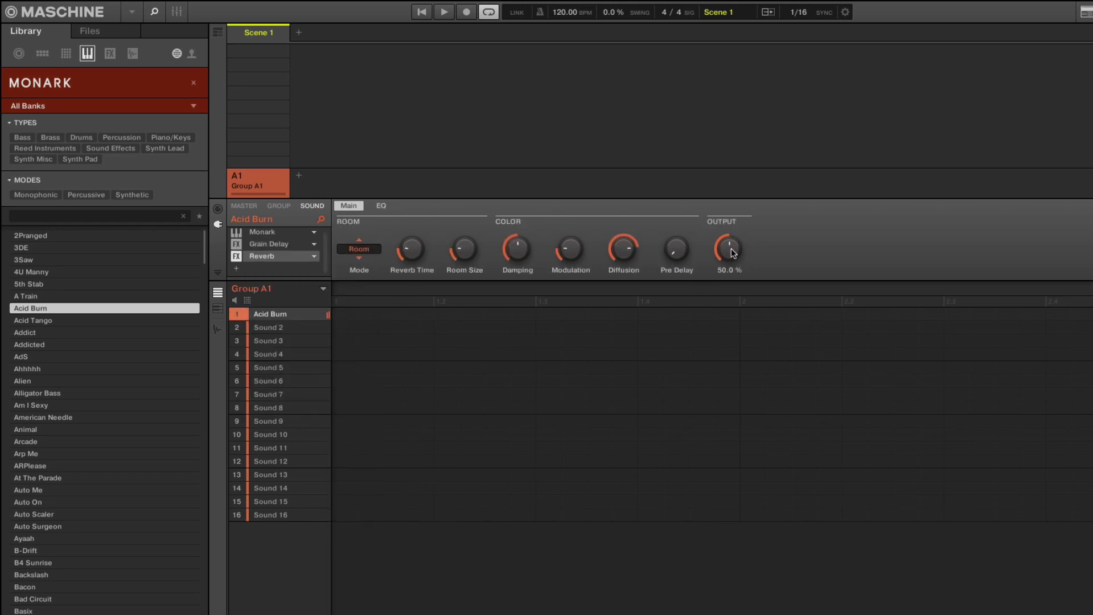
{"action": "left_click_drag", "start_coordinate": [730, 248], "coordinate": [689, 265]}
{"action": "left_click", "coordinate": [237, 269]}
{"action": "mouse_move", "coordinate": [276, 295]}
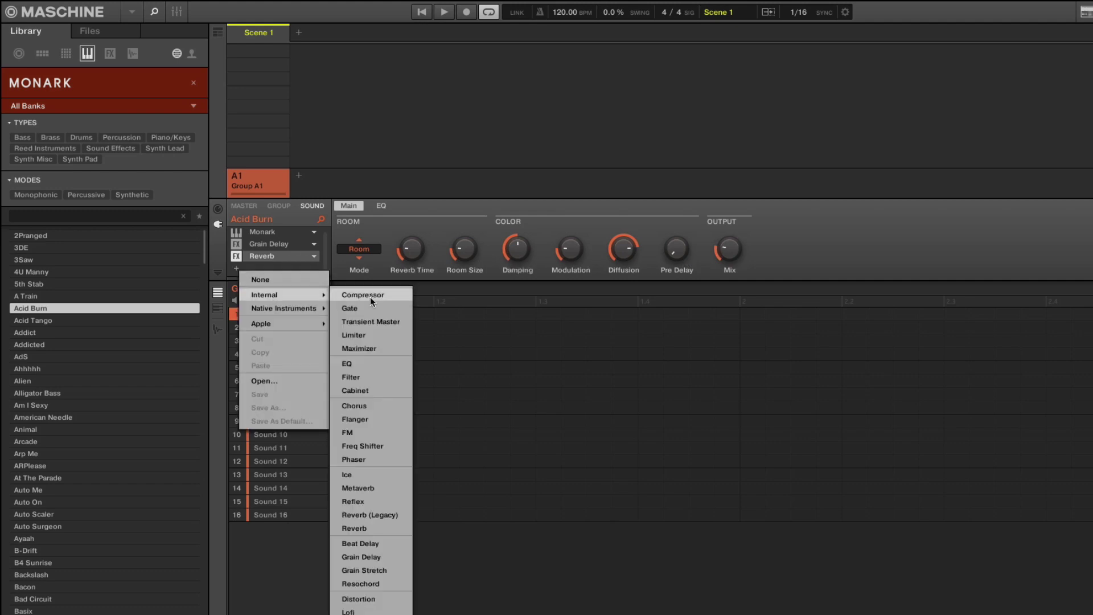
{"action": "left_click", "coordinate": [370, 376]}
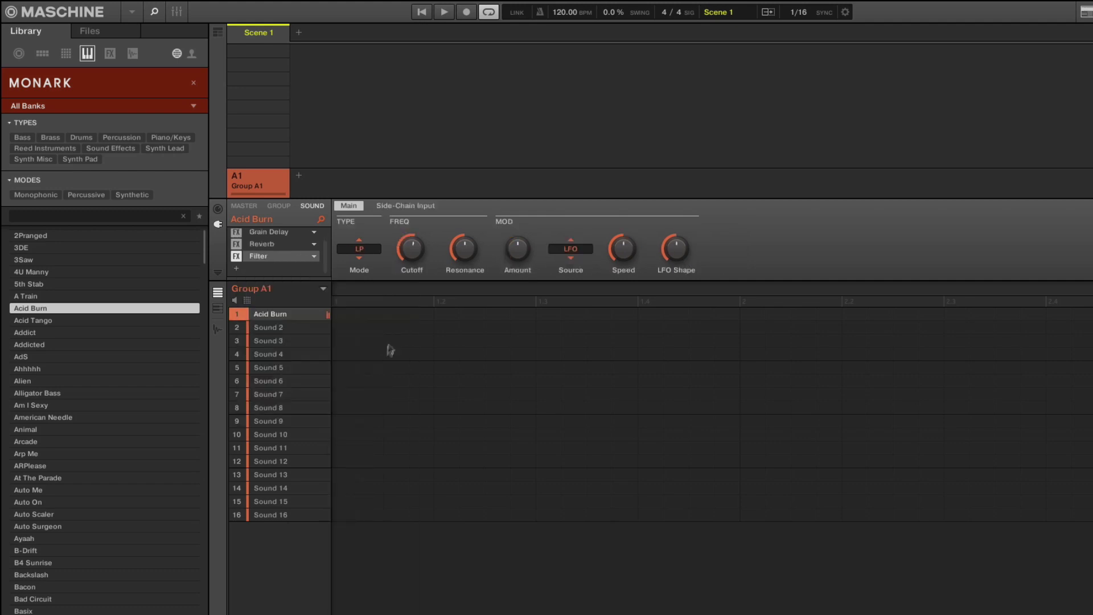
{"action": "mouse_move", "coordinate": [424, 255]}
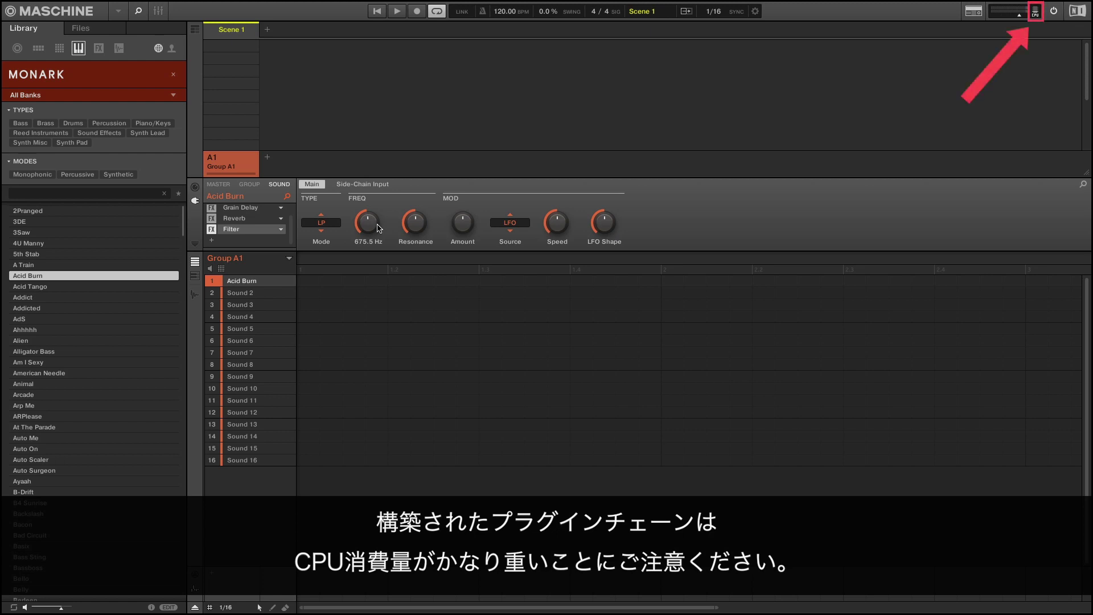
Enter four Acid Burn notes, play Pattern 1, set Cutoff to 2.0 kHz, then select Sound 2
{"action": "left_click", "coordinate": [308, 281]}
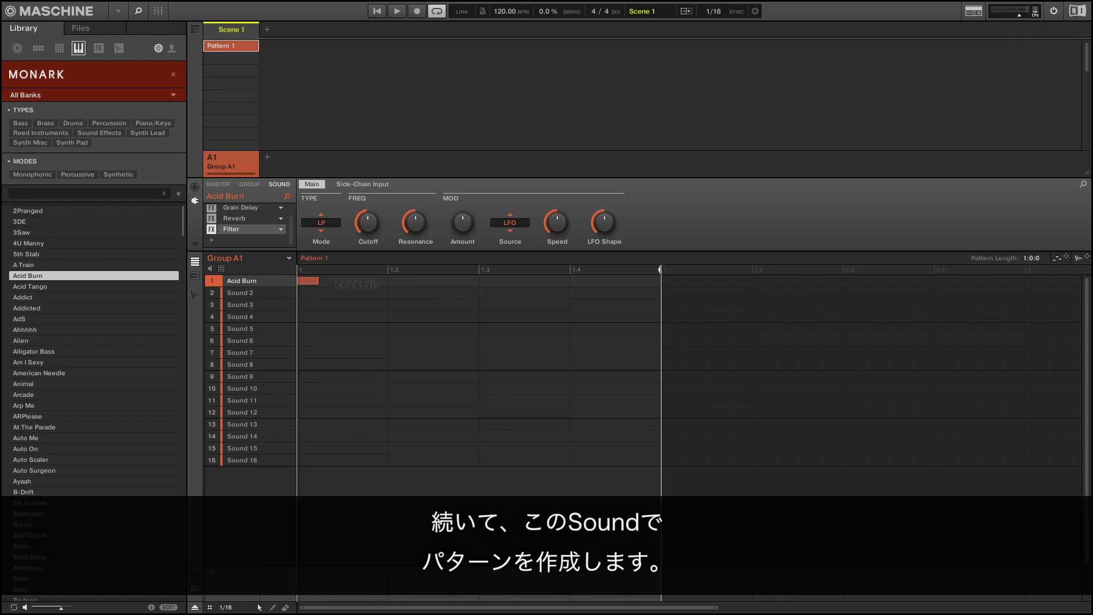
{"action": "left_click", "coordinate": [404, 281]}
{"action": "left_click", "coordinate": [512, 282]}
{"action": "left_click", "coordinate": [580, 284]}
{"action": "key", "text": "space"}
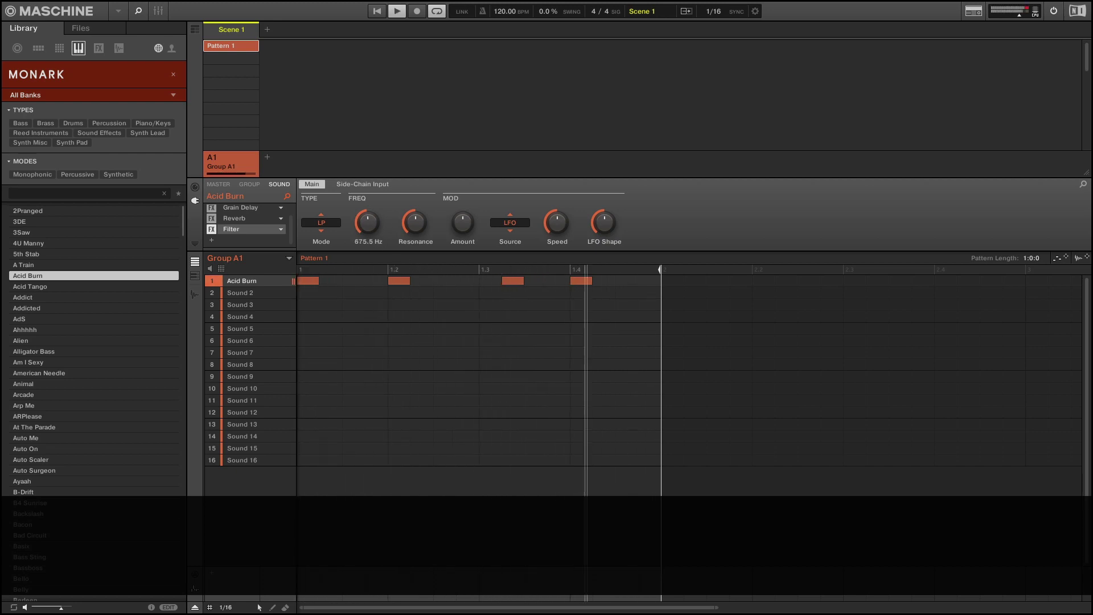
{"action": "left_click_drag", "start_coordinate": [376, 224], "coordinate": [375, 224]}
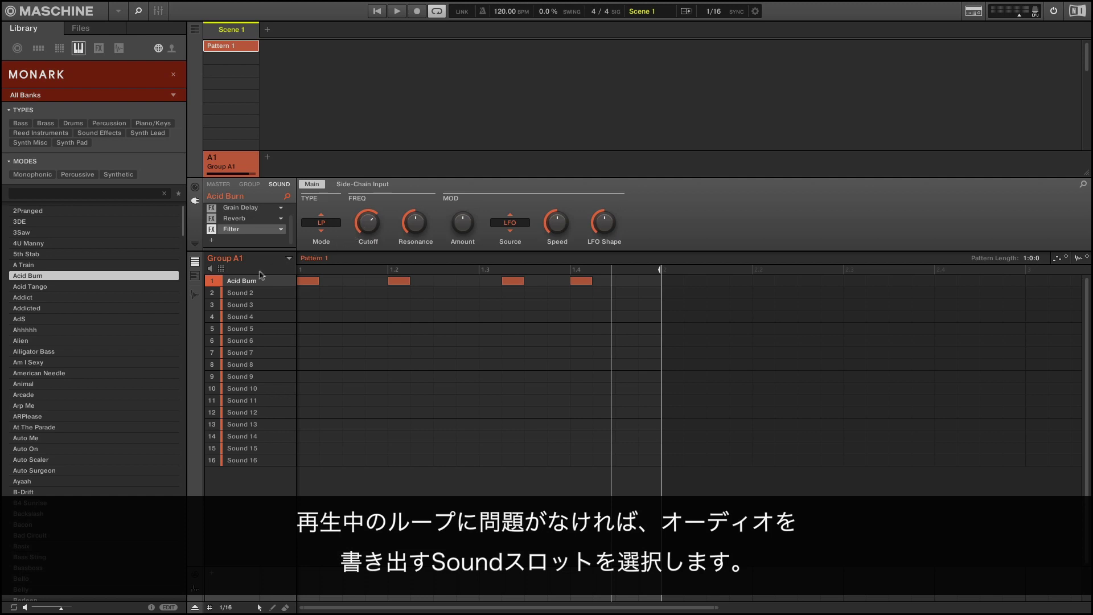
{"action": "left_click", "coordinate": [244, 293]}
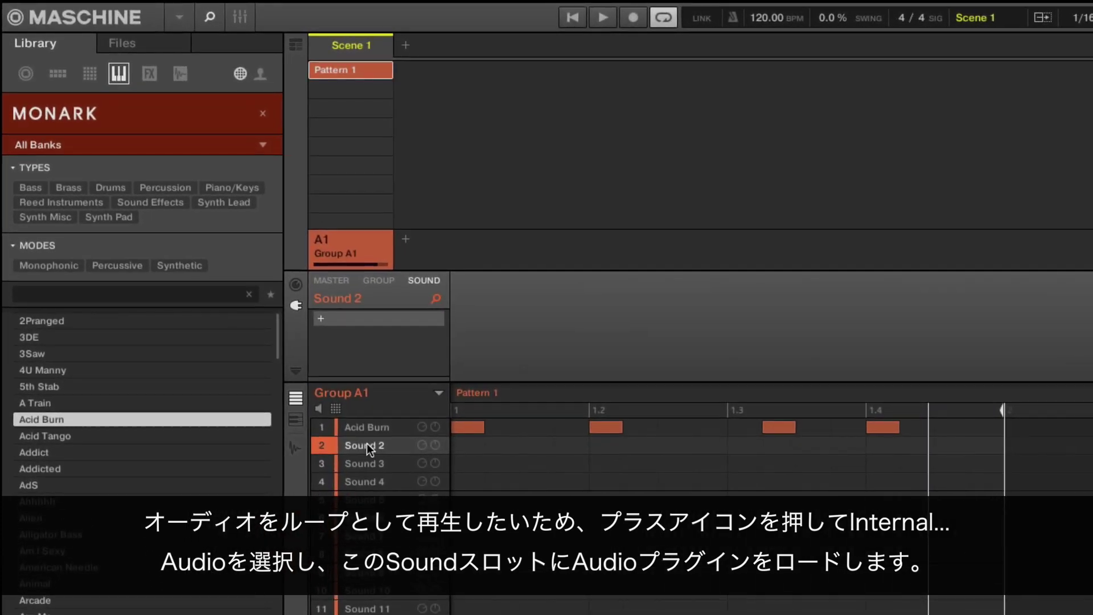
Load the Internal Audio plugin into Sound 2, then reselect the Acid Burn sound
{"action": "left_click", "coordinate": [321, 318]}
{"action": "mouse_move", "coordinate": [371, 348]}
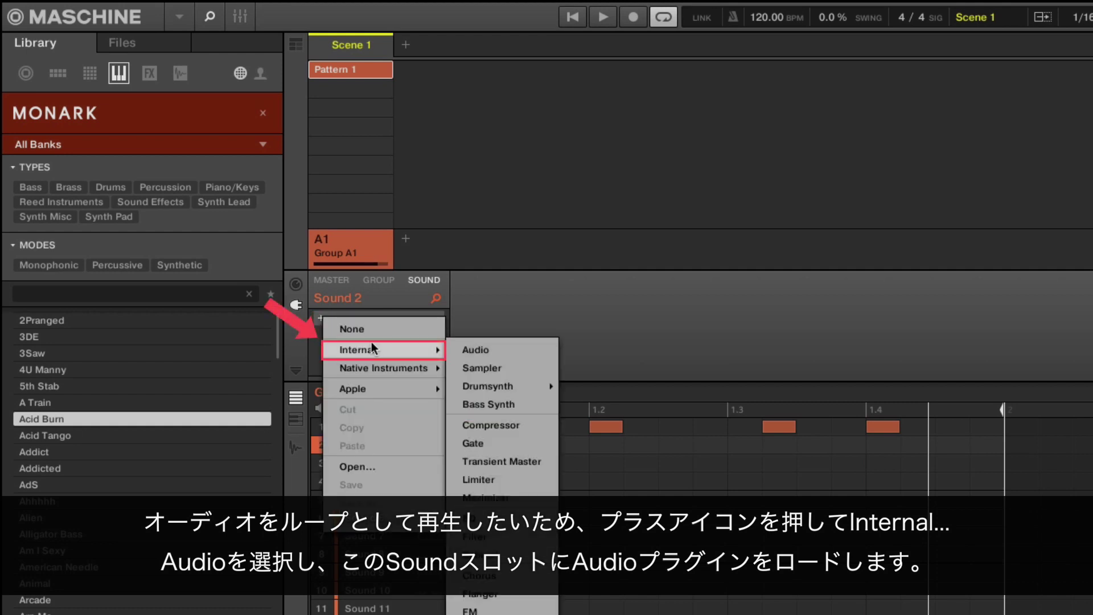
{"action": "left_click", "coordinate": [500, 357]}
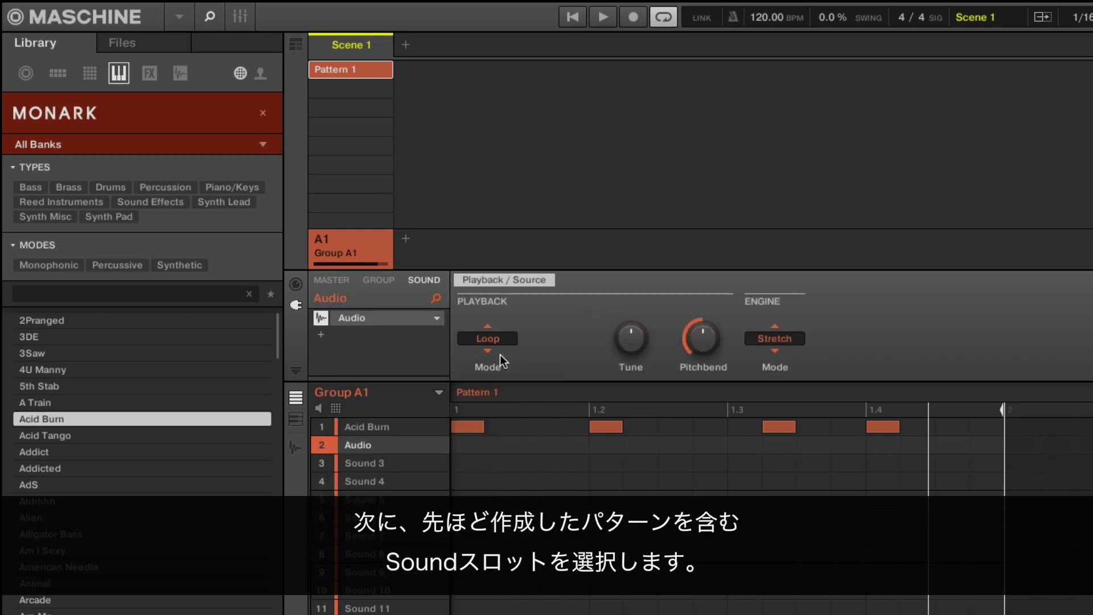
{"action": "left_click", "coordinate": [403, 424]}
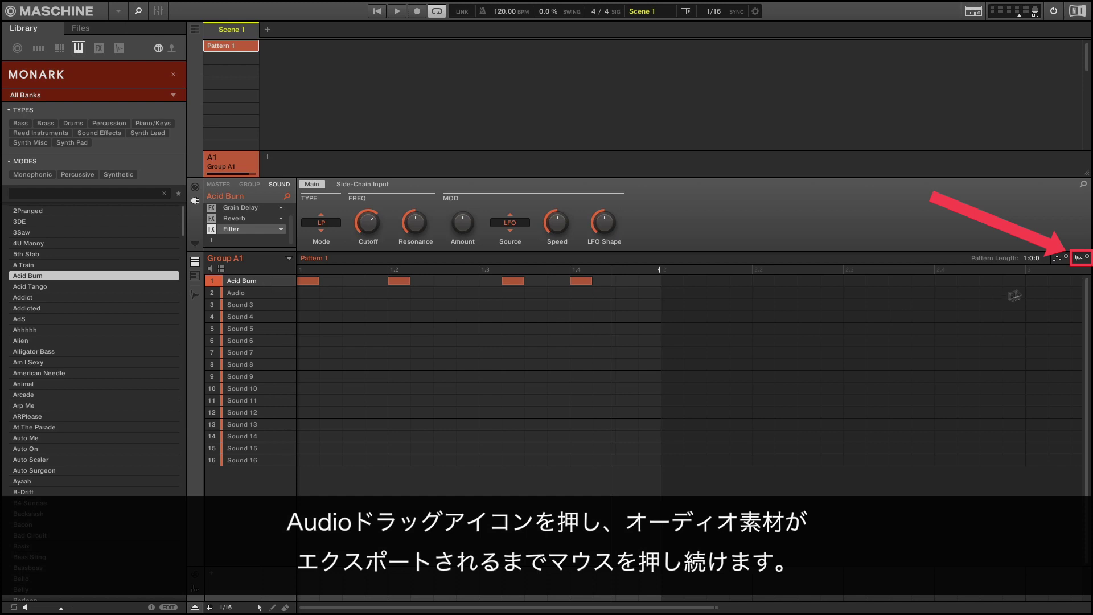
Bounce Pattern 1 to audio, drop it onto the Audio sound slot, and play the loop
{"action": "left_click_drag", "start_coordinate": [1080, 261], "coordinate": [1080, 261]}
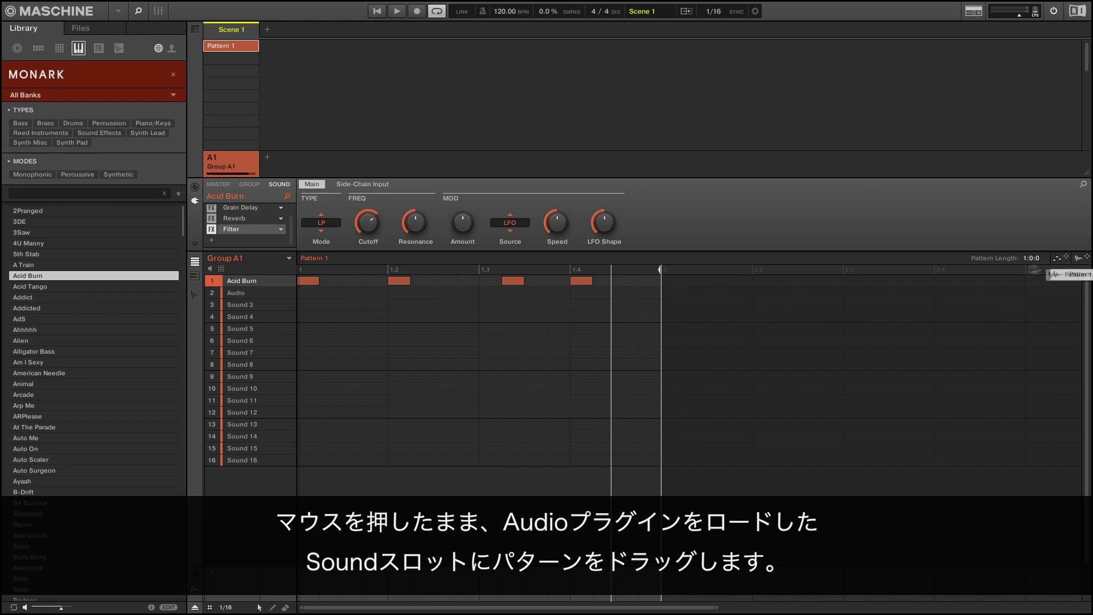
{"action": "left_click_drag", "start_coordinate": [1046, 267], "coordinate": [274, 296]}
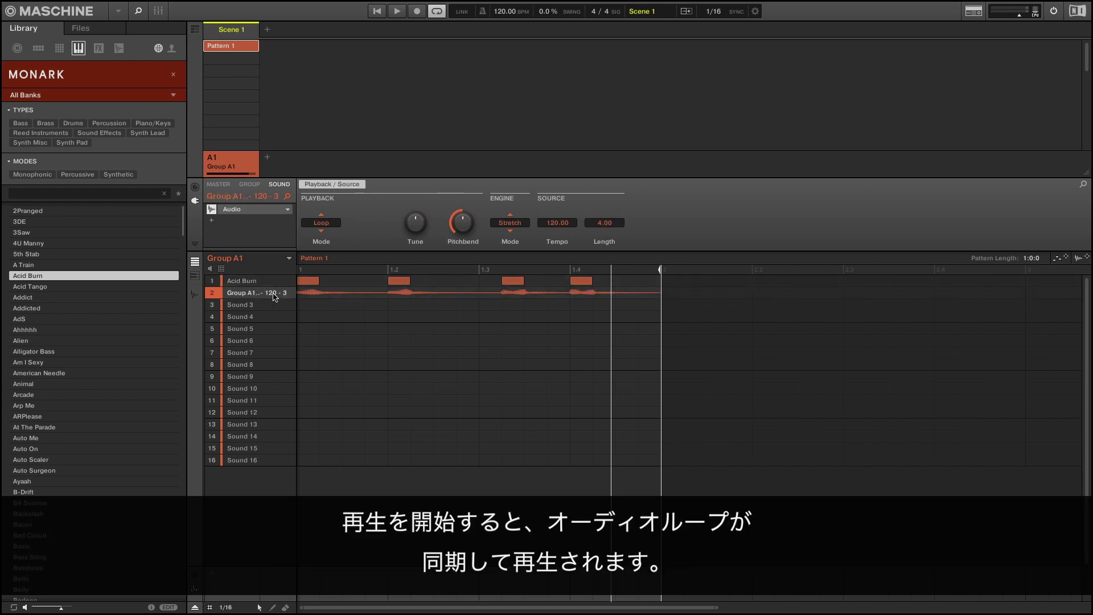
{"action": "key", "text": "space"}
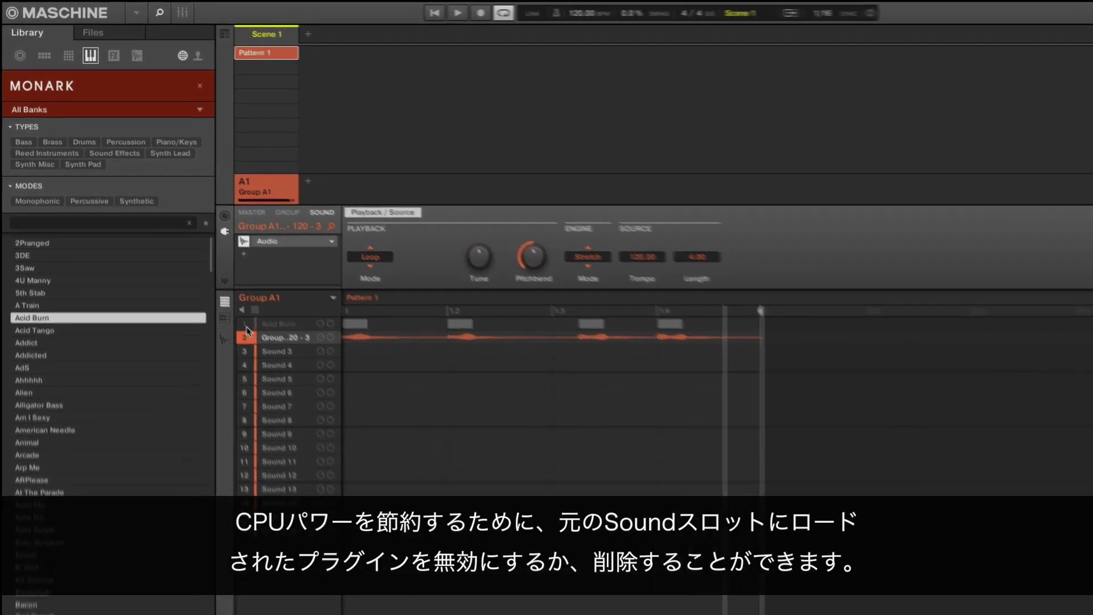
Bypass Filter, Grain Delay and Monark on Acid Burn, set Reverb to None, and play to compare CPU
{"action": "left_click", "coordinate": [275, 323]}
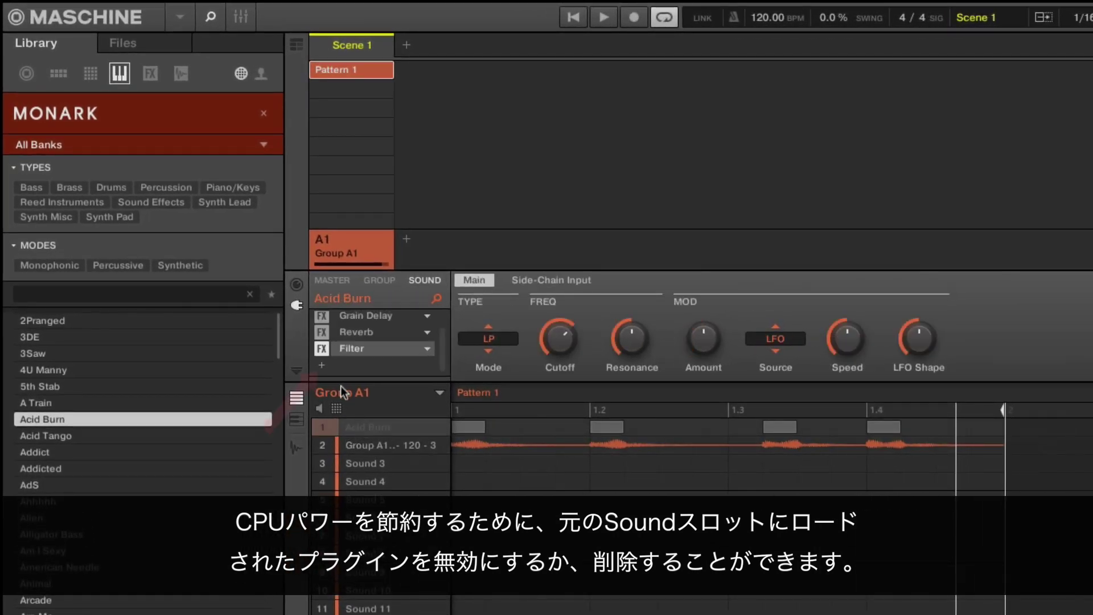
{"action": "left_click", "coordinate": [322, 348]}
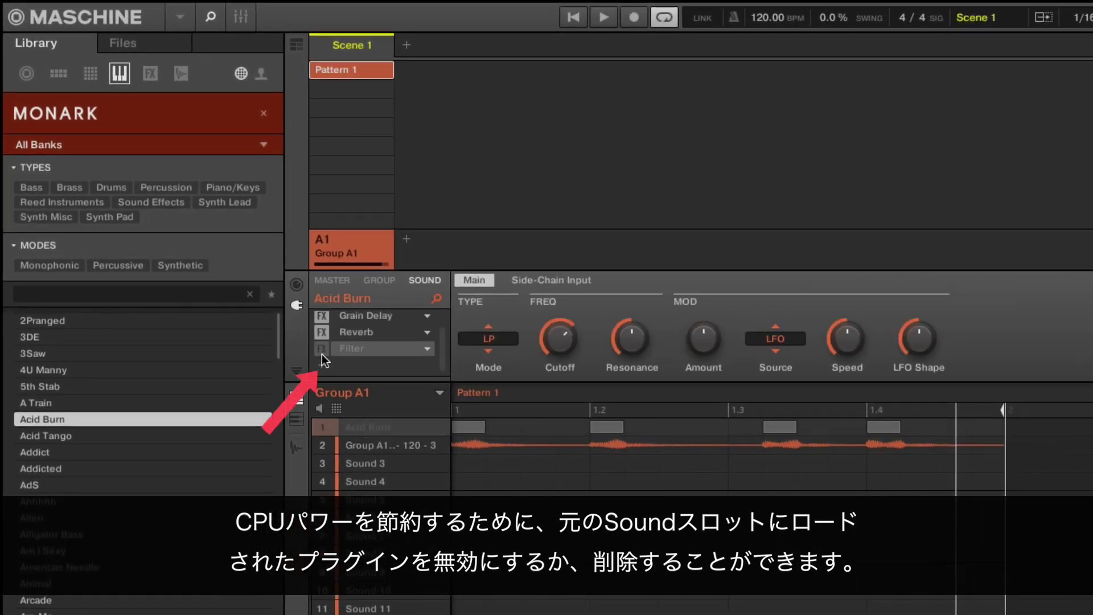
{"action": "left_click", "coordinate": [425, 335]}
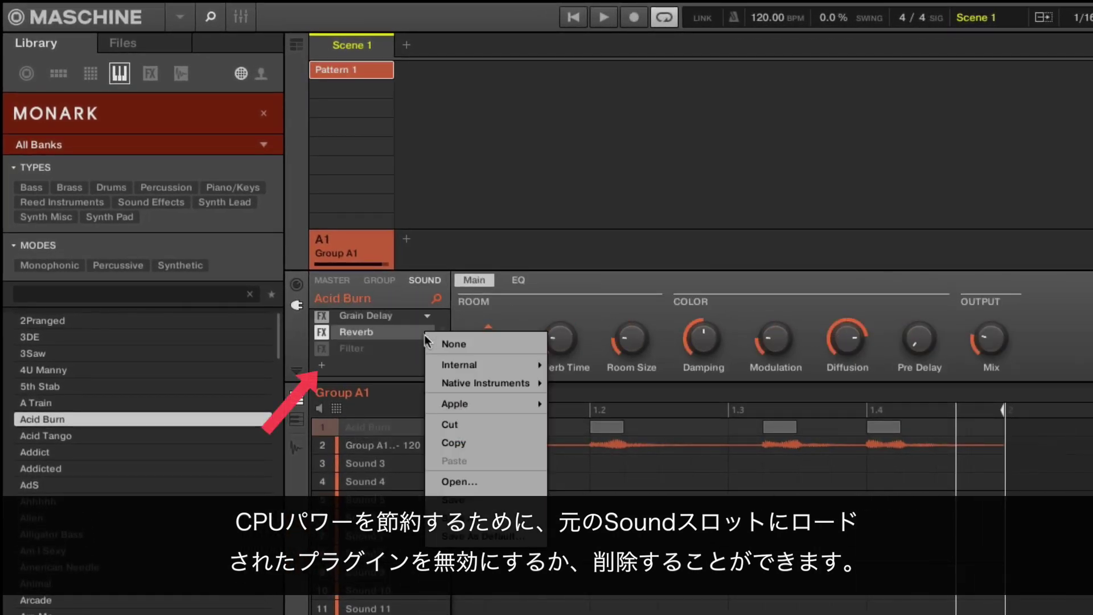
{"action": "left_click", "coordinate": [435, 344]}
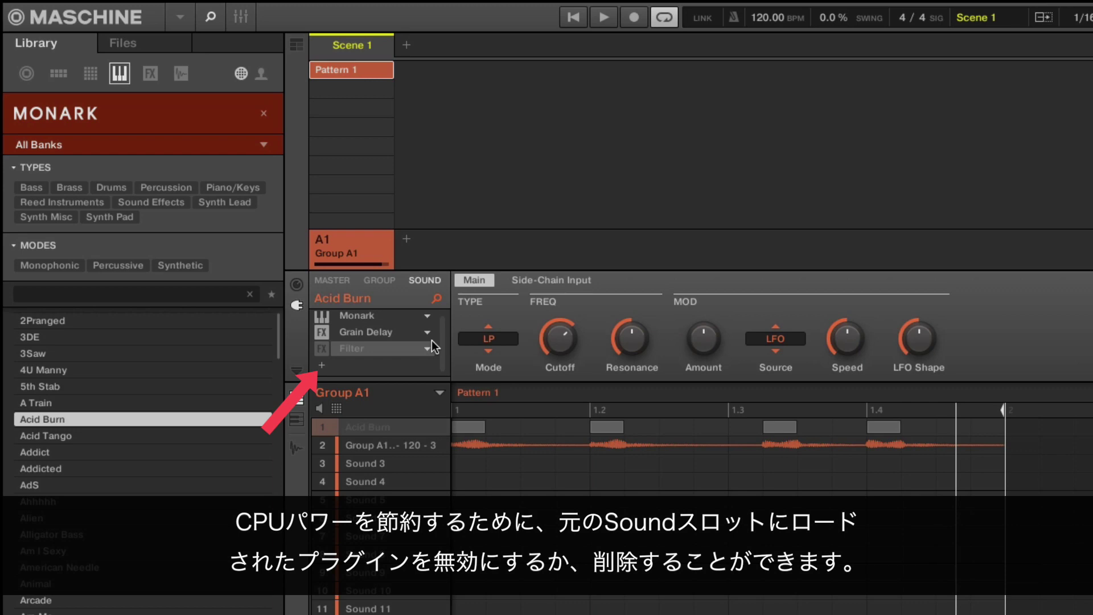
{"action": "left_click", "coordinate": [323, 334]}
{"action": "left_click", "coordinate": [323, 317]}
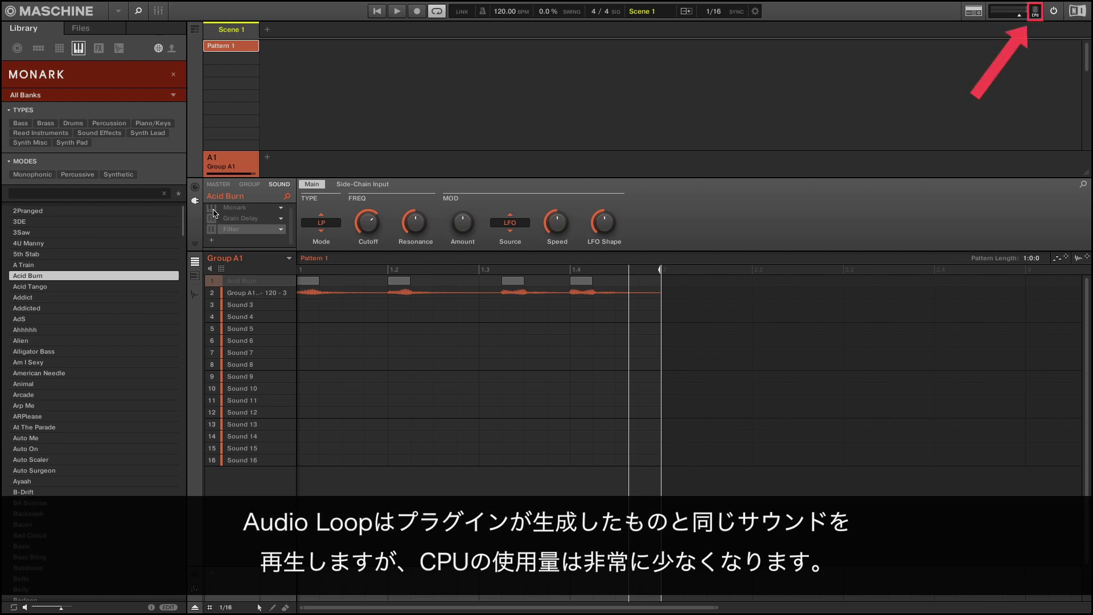
{"action": "key", "text": "space"}
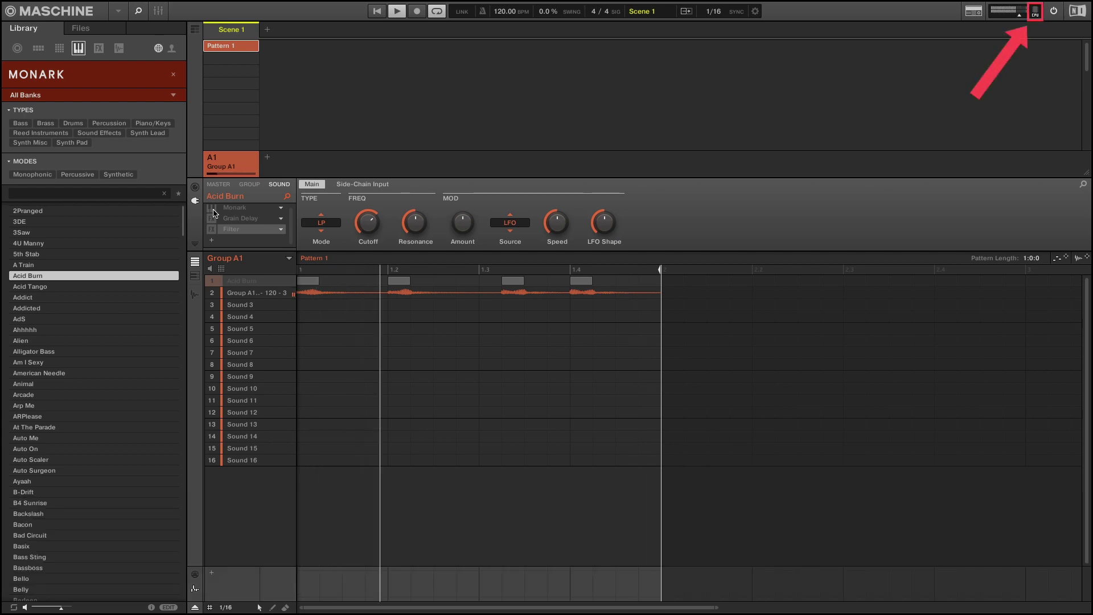
{"action": "left_click", "coordinate": [235, 292]}
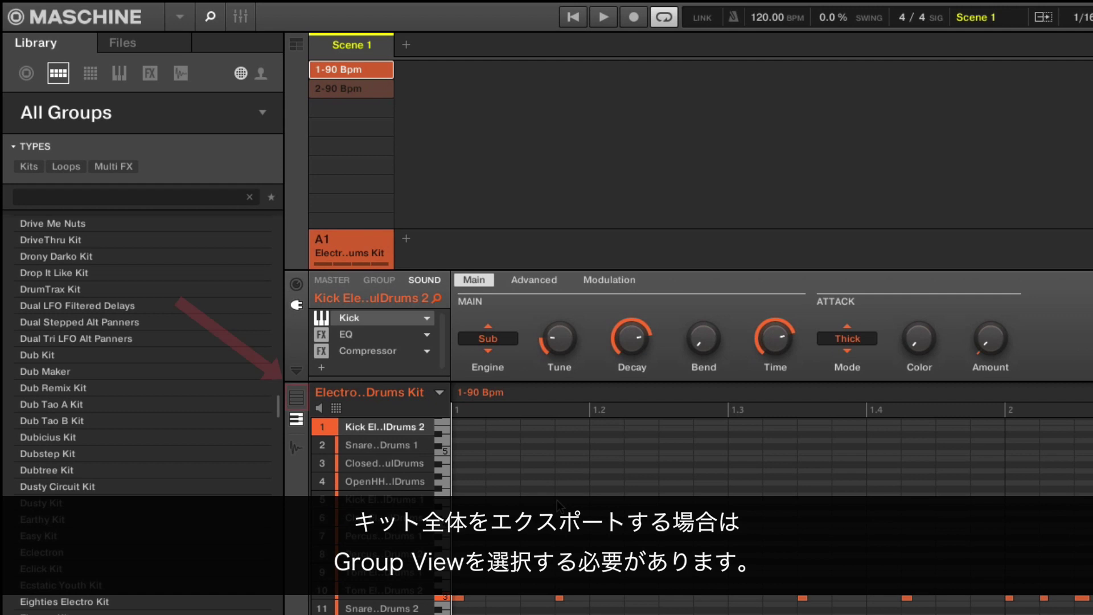
Add empty group B1 and drop the rendered Electro Soul Drums Kit pattern into its first slot
{"action": "left_click", "coordinate": [299, 405]}
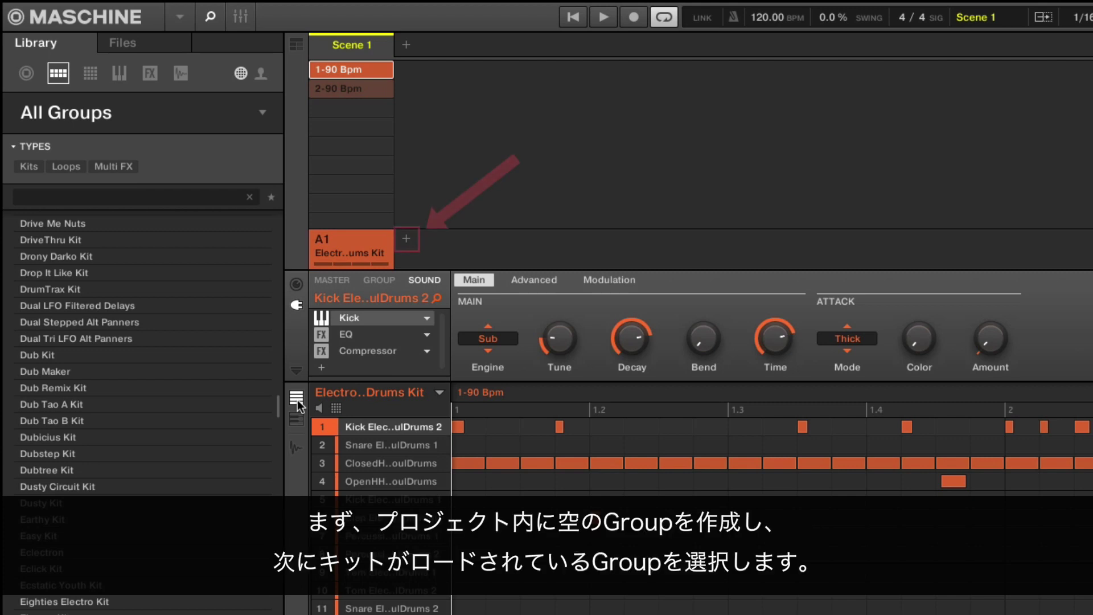
{"action": "left_click", "coordinate": [405, 238]}
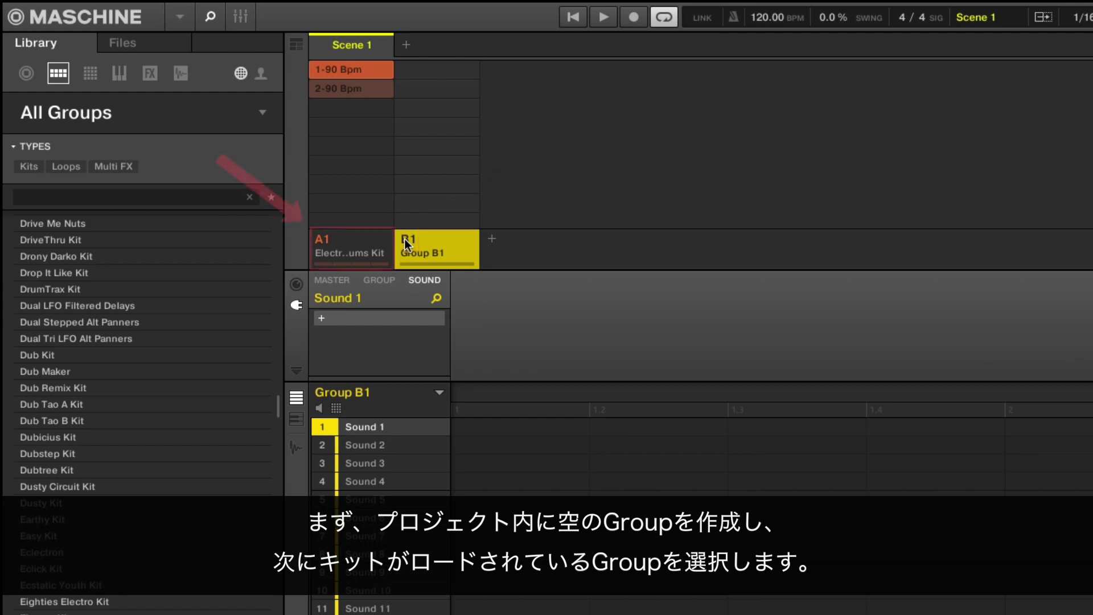
{"action": "left_click", "coordinate": [375, 243]}
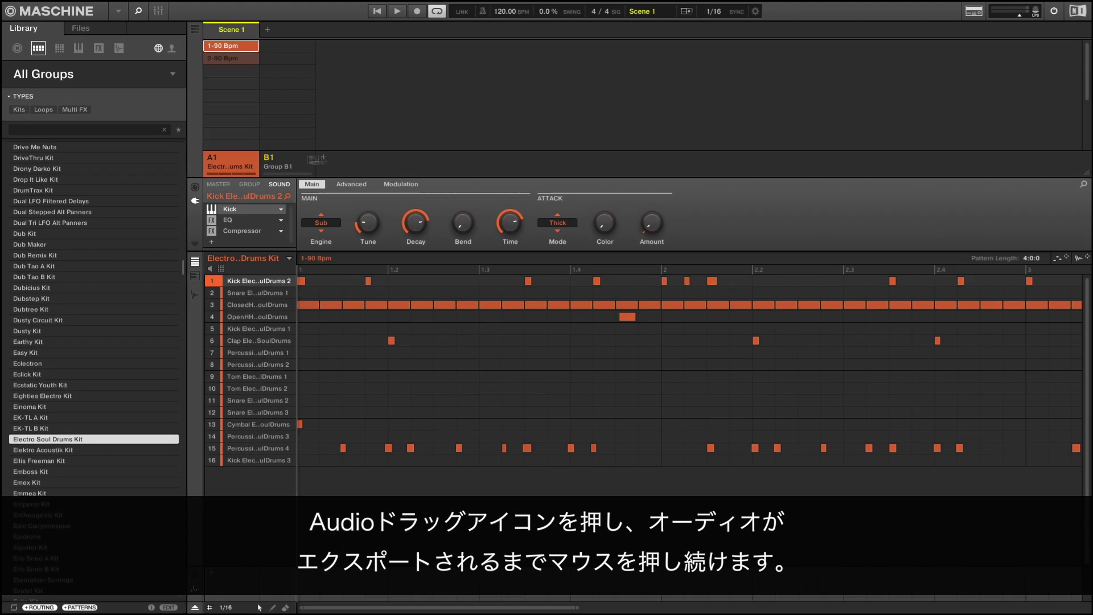
{"action": "left_click_drag", "start_coordinate": [1077, 260], "coordinate": [1077, 260]}
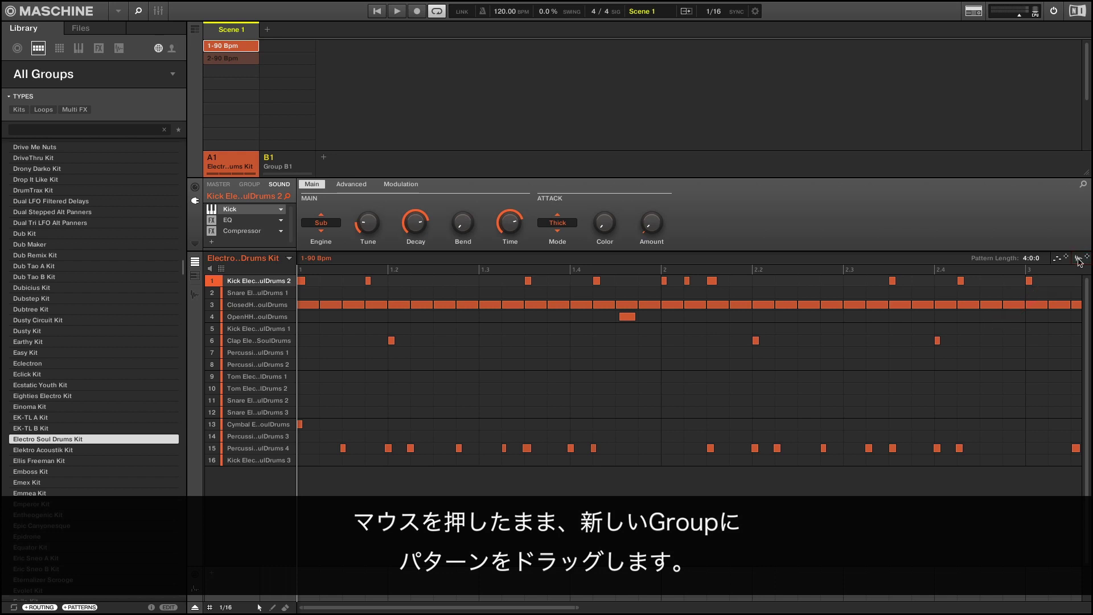
{"action": "mouse_move", "coordinate": [1080, 261]}
{"action": "left_mouse_down"}
{"action": "mouse_move", "coordinate": [797, 239]}
{"action": "mouse_move", "coordinate": [293, 166]}
{"action": "left_mouse_up"}
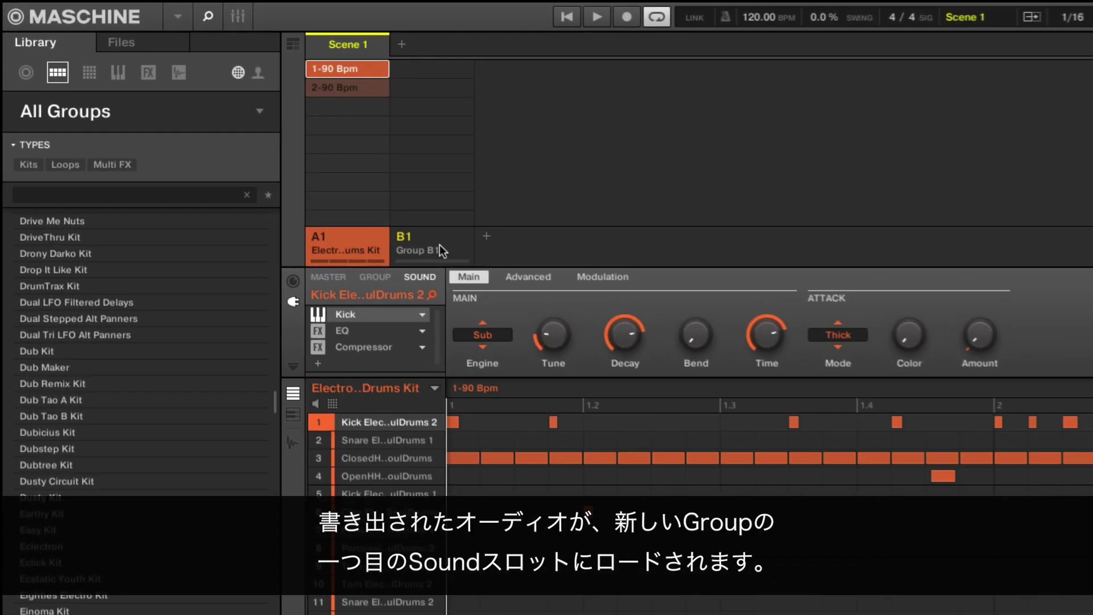
{"action": "left_click", "coordinate": [297, 168]}
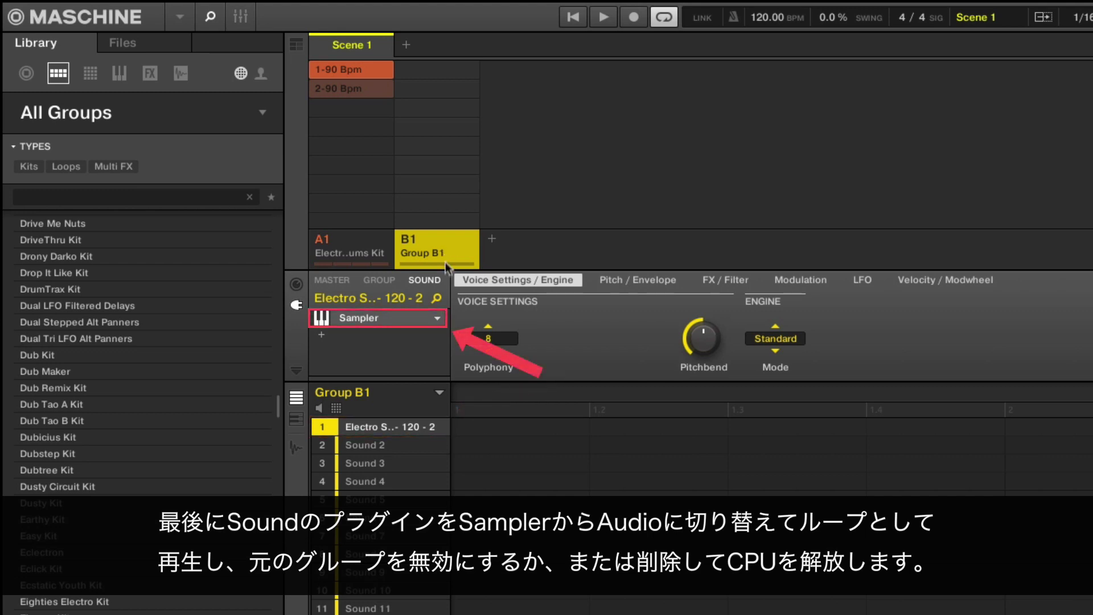
Replace the bounced drum loop's Sampler with the Audio plugin and delete the original kit group A1
{"action": "left_click", "coordinate": [439, 321]}
{"action": "mouse_move", "coordinate": [515, 355]}
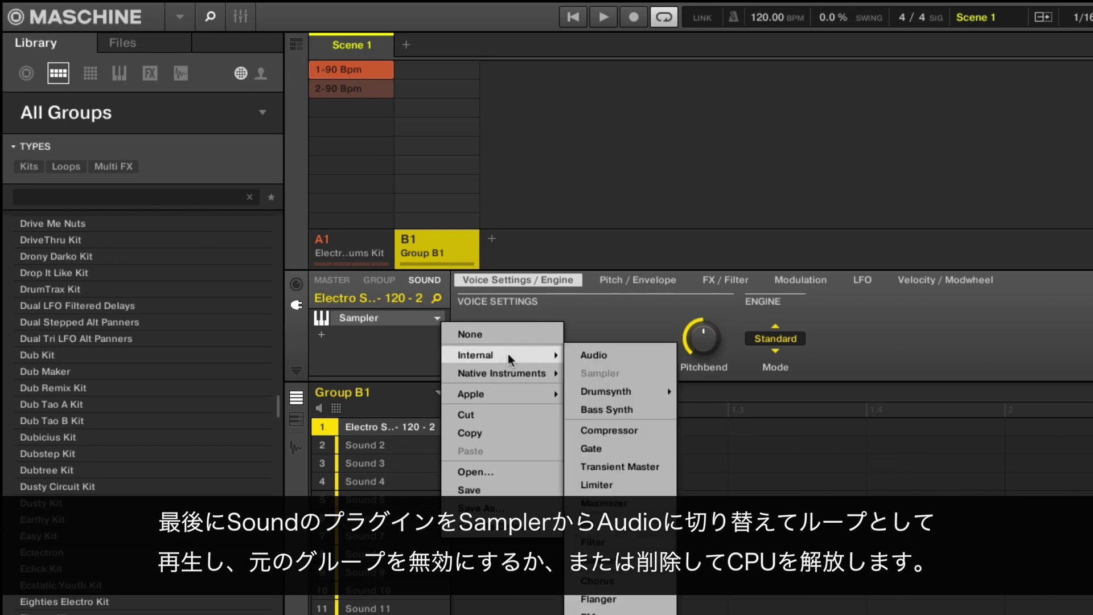
{"action": "left_click", "coordinate": [633, 356]}
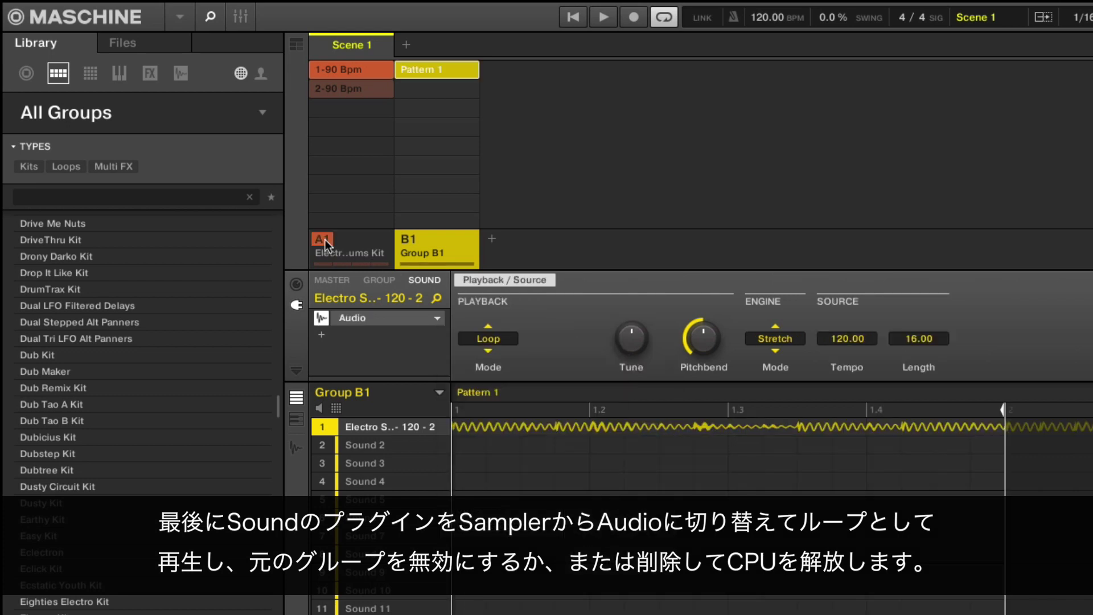
{"action": "right_click", "coordinate": [356, 240]}
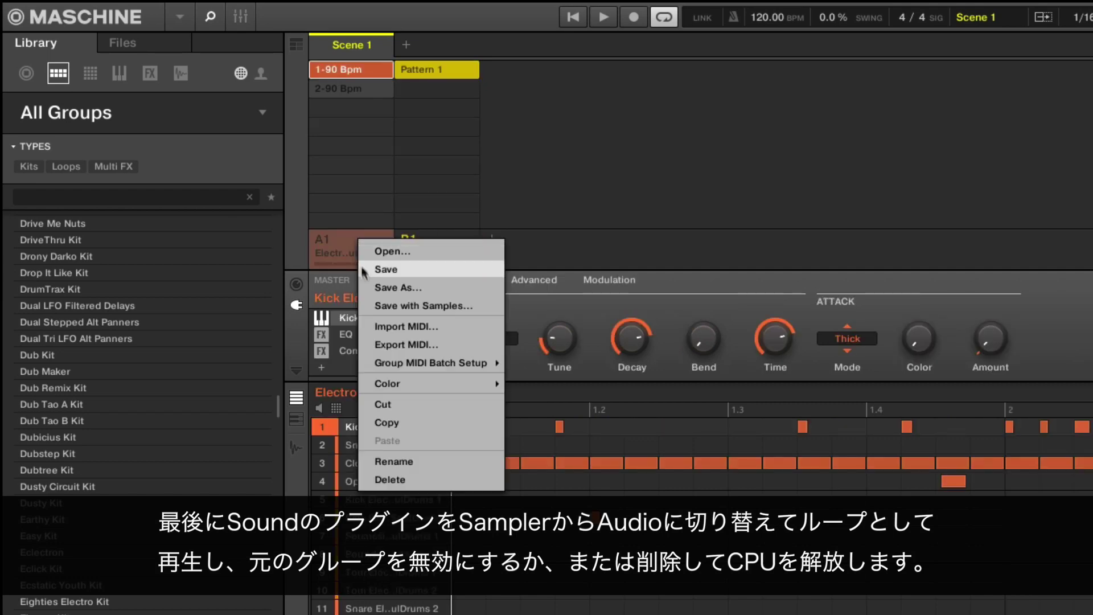
{"action": "left_click", "coordinate": [426, 480]}
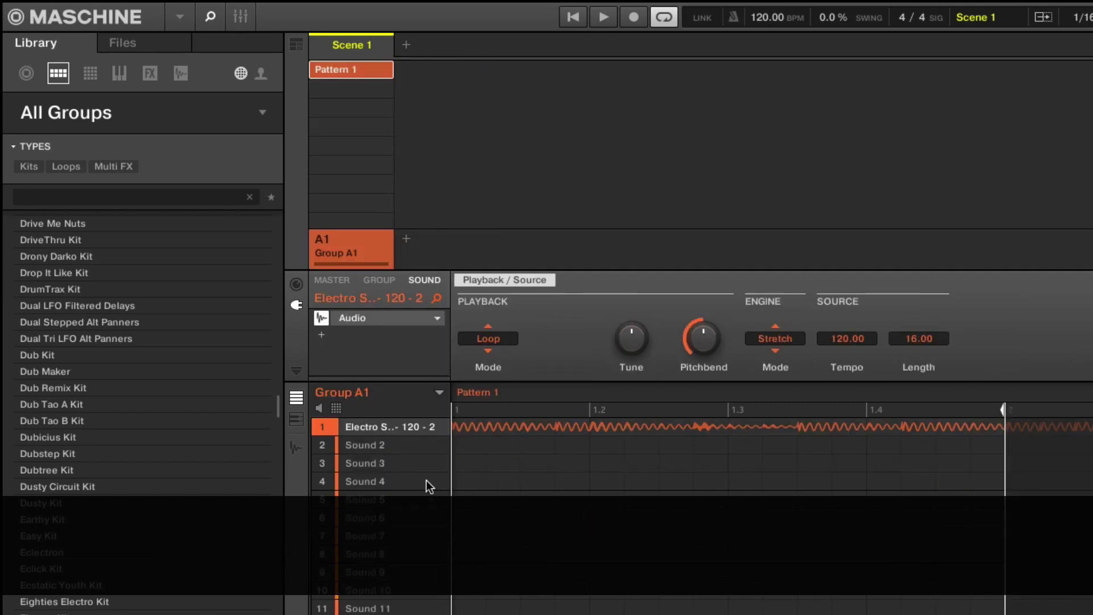